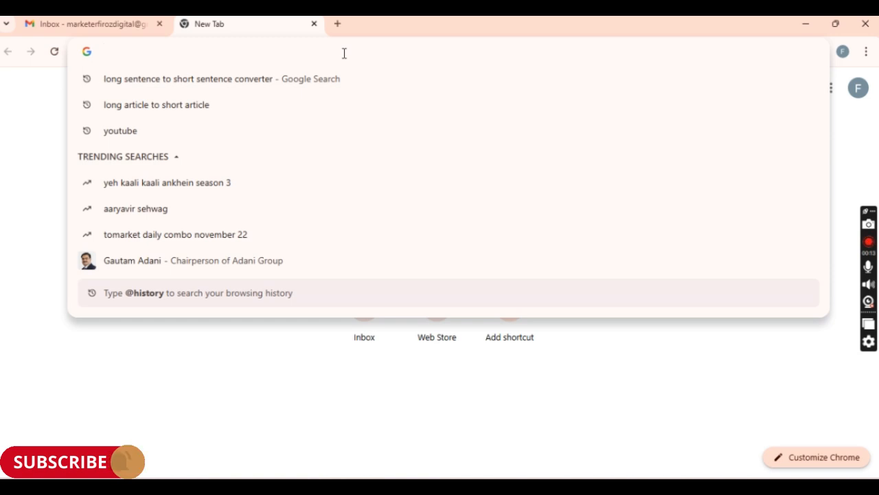
# - Switch to the keyword question answering document and copy the blackandbluedirectory.com address from the directory list
pyautogui.click(55, 117)
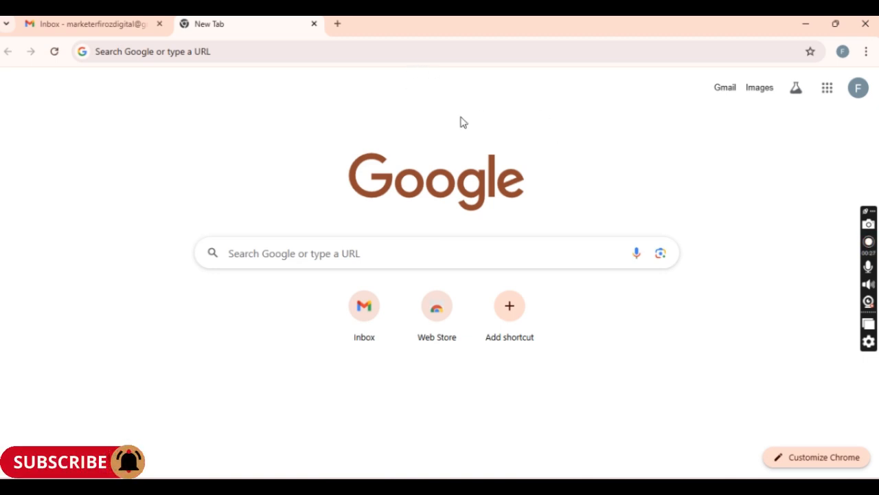
pyautogui.click(553, 486)
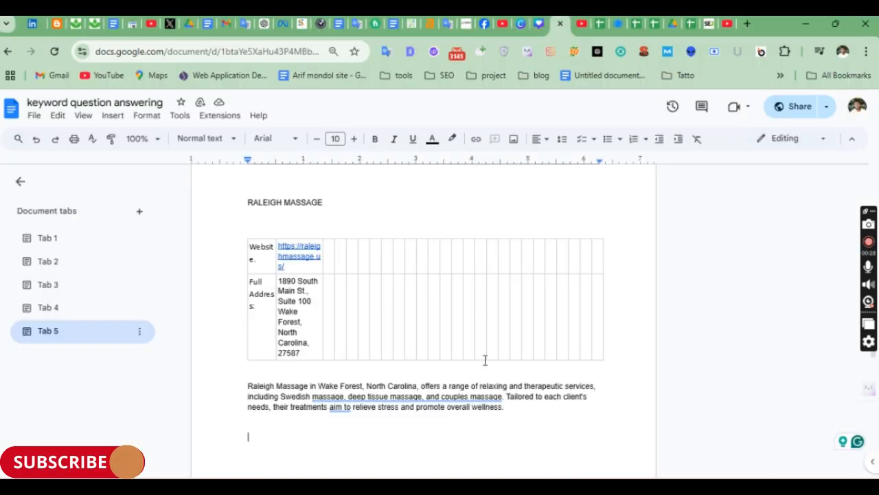
pyautogui.scroll(2, 388, 285)
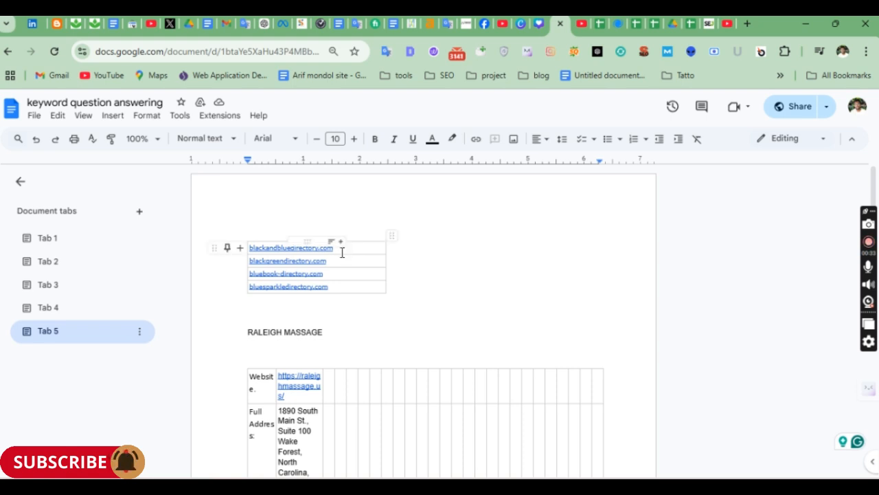
pyautogui.click(308, 249)
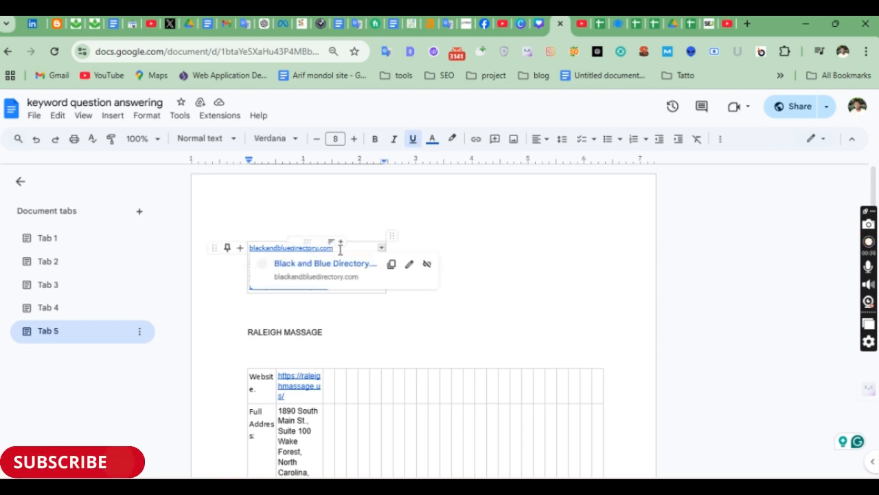
pyautogui.moveTo(341, 248); pyautogui.dragTo(259, 247)
pyautogui.hotkey('ctrl', 'c')
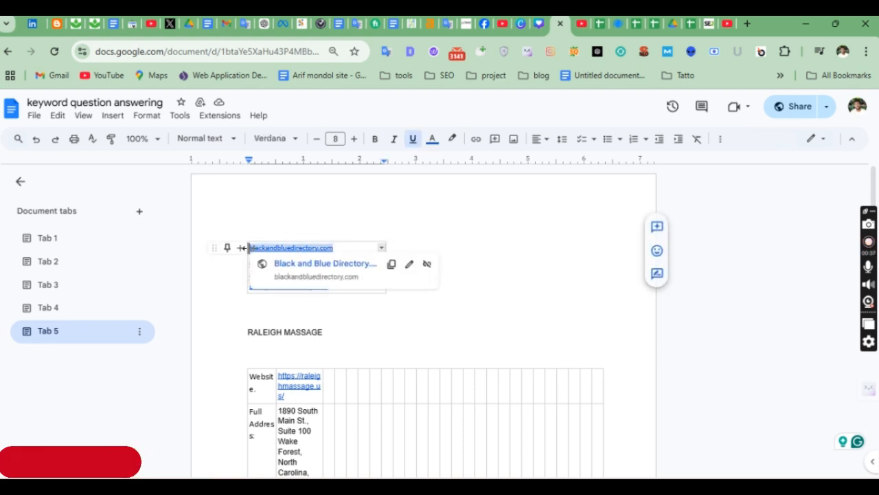
# - Return to the blank browser tab and load the copied blackandbluedirectory.com address
pyautogui.hotkey('alt', 'Tab')
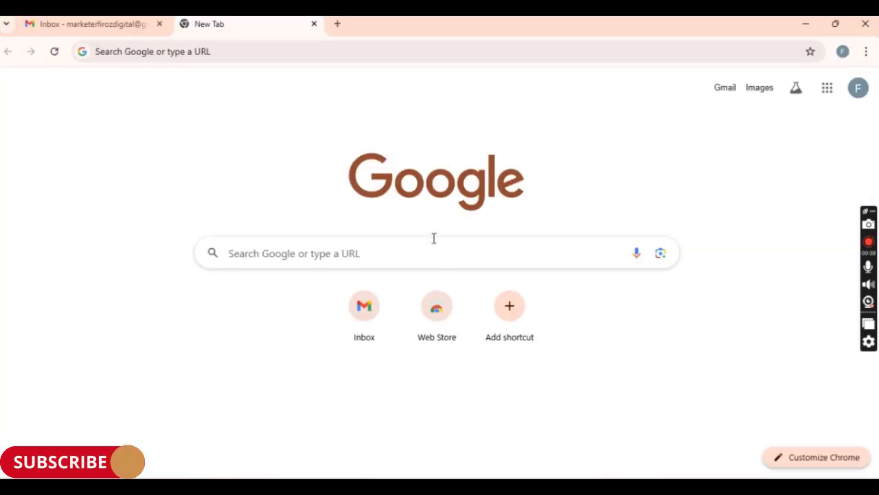
pyautogui.click(272, 56)
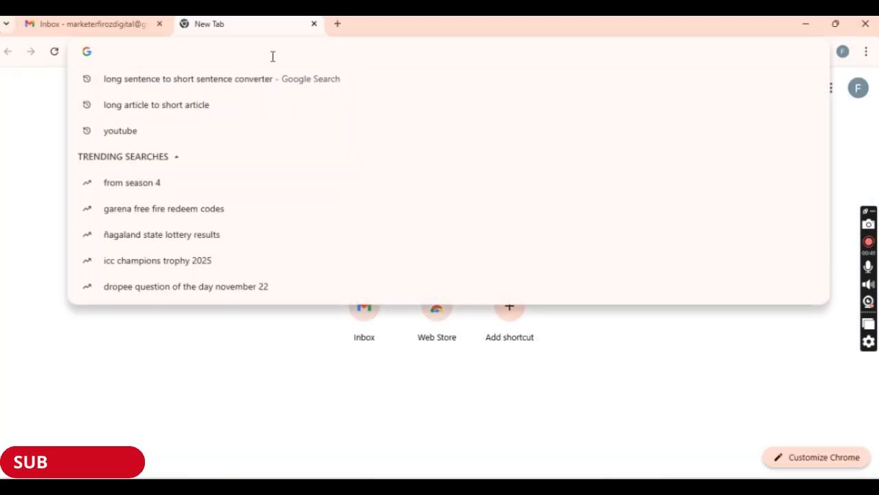
pyautogui.hotkey('ctrl', 'v')
pyautogui.press('Return')
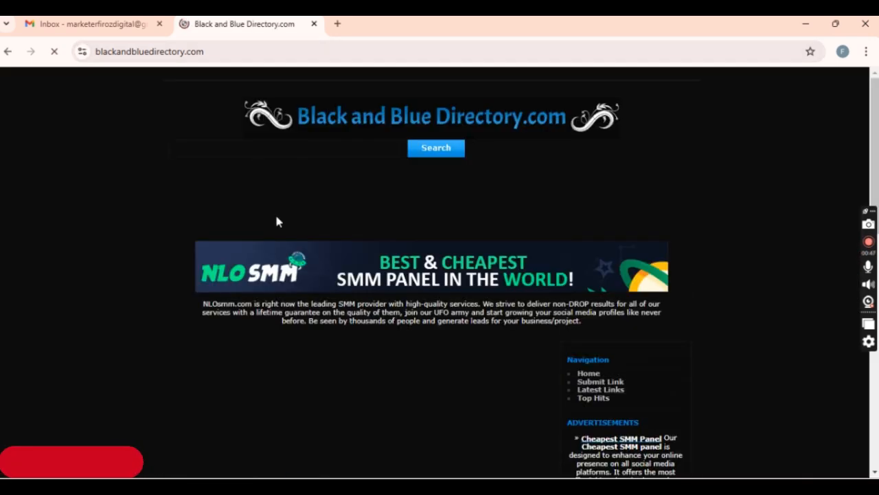
# - Open the directory's Submit Link page and bring up its submission form
pyautogui.scroll(-3, 401, 284)
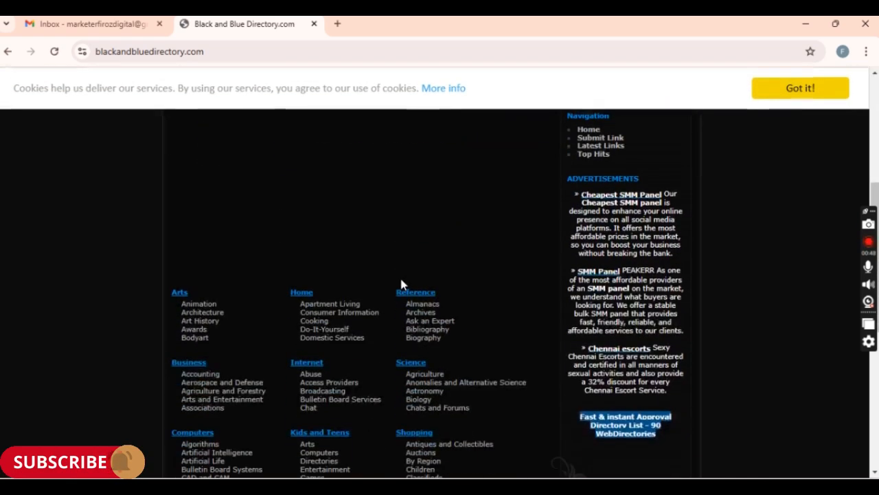
pyautogui.scroll(3, 403, 285)
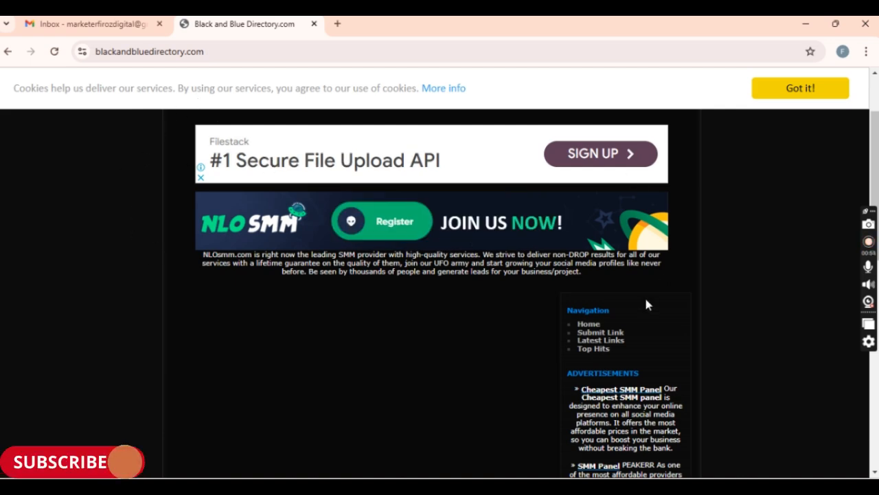
pyautogui.scroll(1, 634, 355)
pyautogui.scroll(-2, 633, 350)
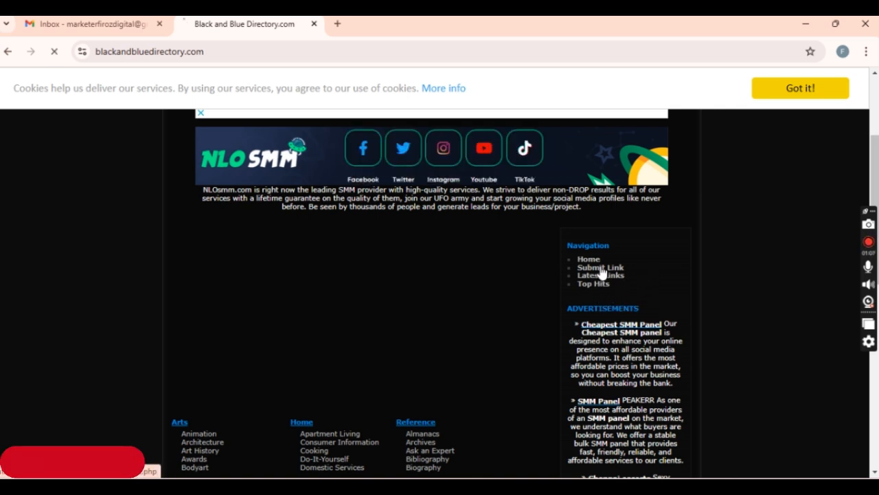
pyautogui.click(599, 269)
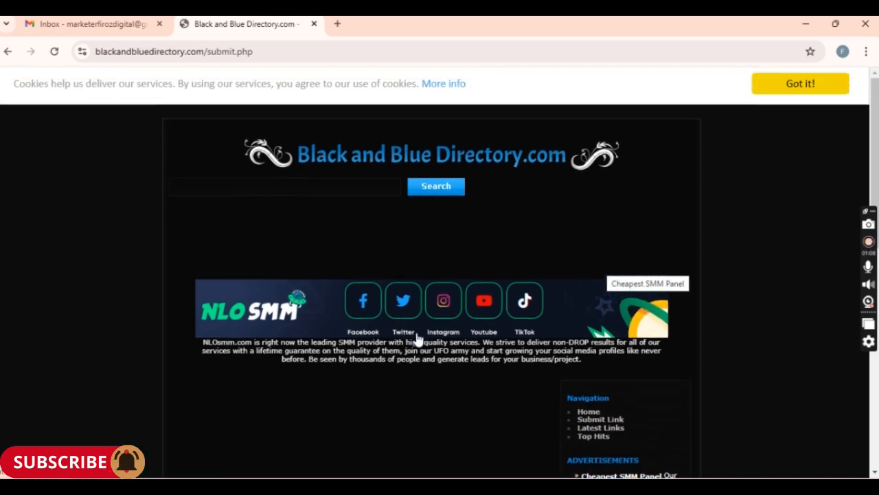
pyautogui.scroll(-3, 432, 348)
pyautogui.scroll(-1, 432, 349)
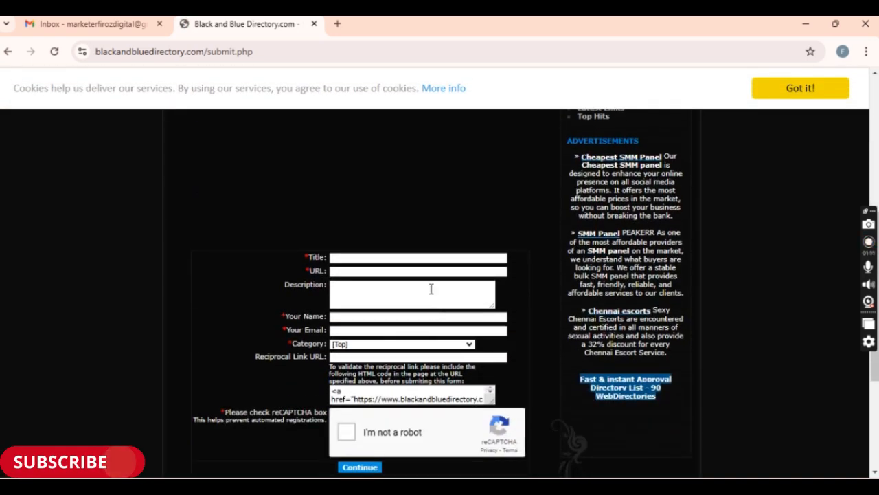
# - Fill in the form's Title with RALEIGH MASSAGE, copied from the business heading in the keyword question answering document
pyautogui.click(437, 258)
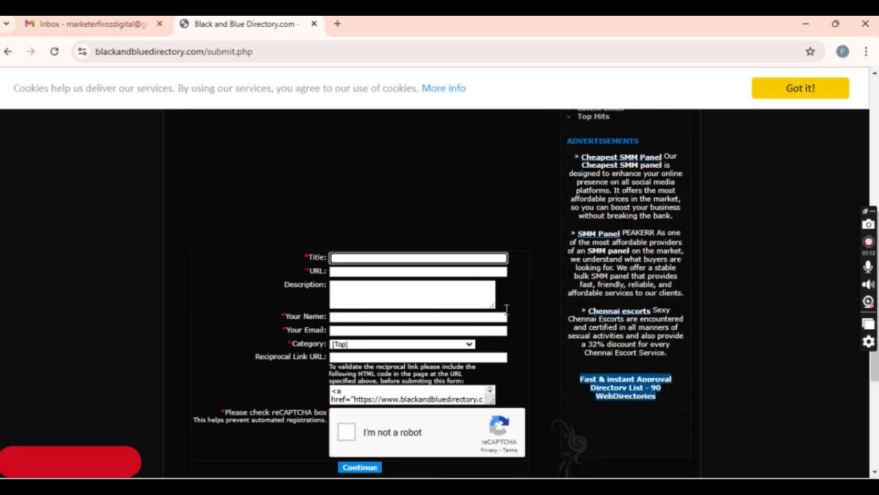
pyautogui.click(561, 486)
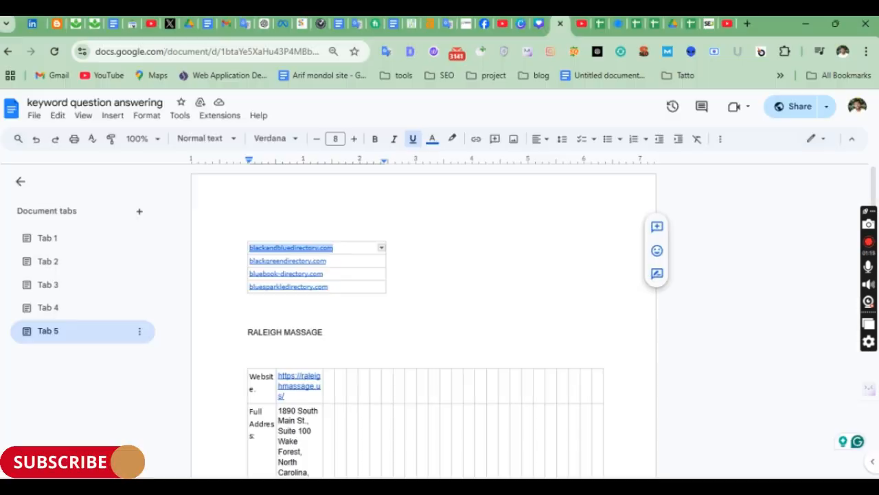
pyautogui.moveTo(318, 334); pyautogui.dragTo(218, 337)
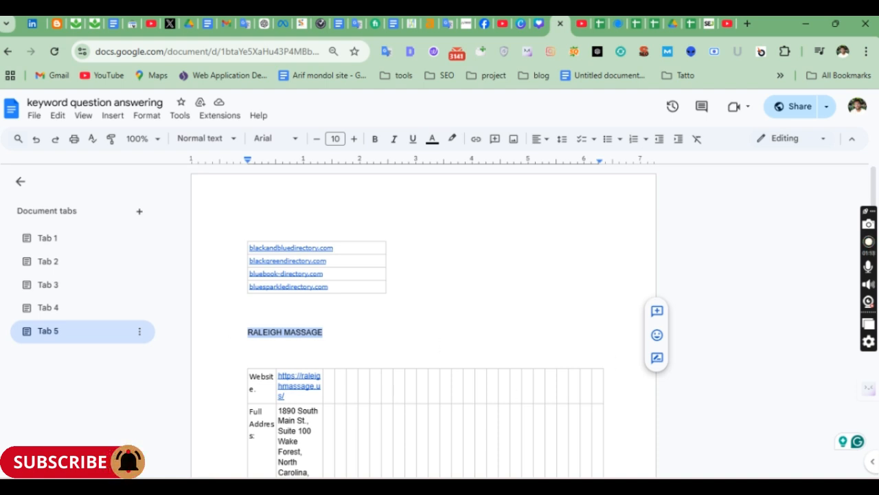
pyautogui.click(540, 486)
pyautogui.write('RALEIGH MASSAGE')
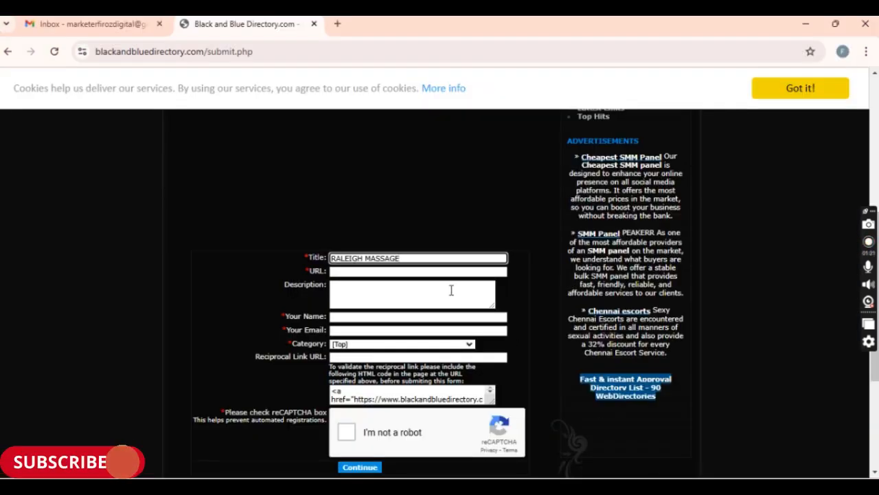
pyautogui.click(450, 271)
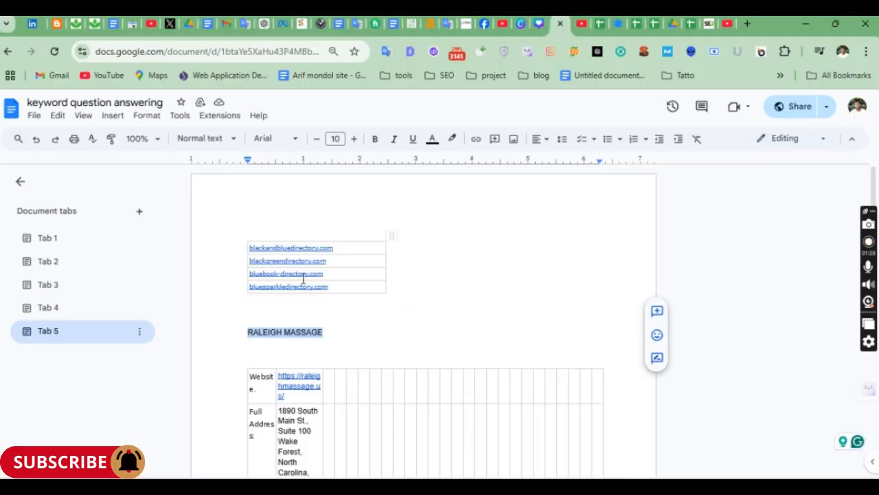
pyautogui.click(311, 382)
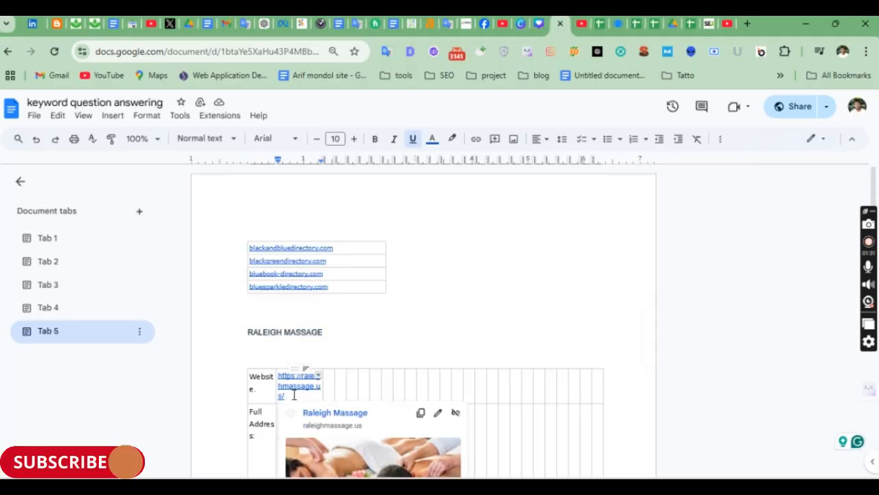
pyautogui.moveTo(311, 382); pyautogui.dragTo(279, 377)
pyautogui.hotkey('ctrl', 'c')
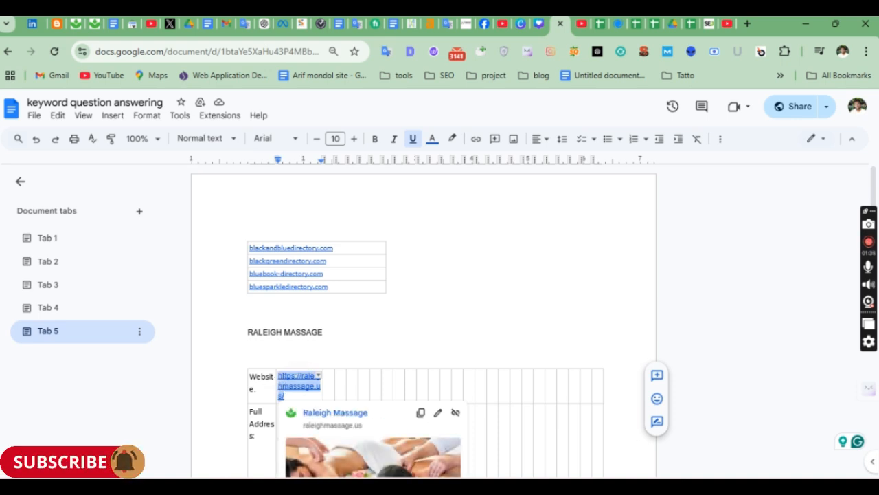
pyautogui.hotkey('alt', 'Tab')
pyautogui.hotkey('ctrl', 'v')
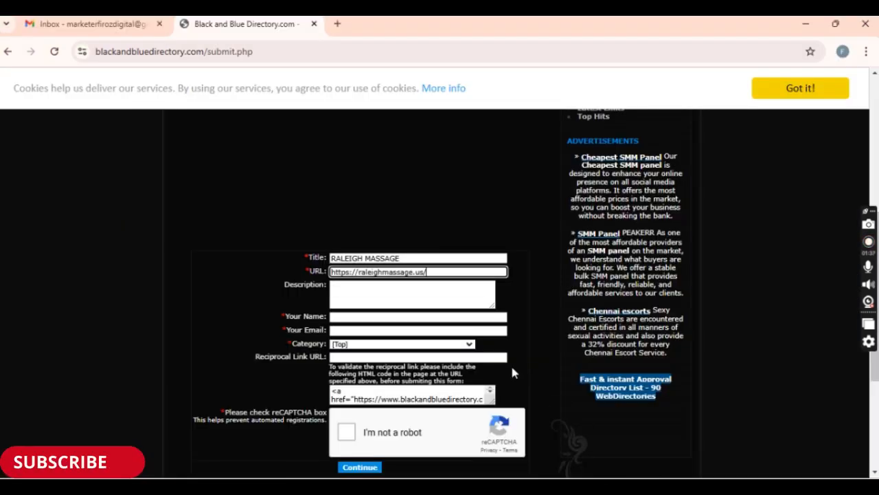
# - Copy the Raleigh Massage description paragraph below the document's table into the form's Description field
pyautogui.click(454, 299)
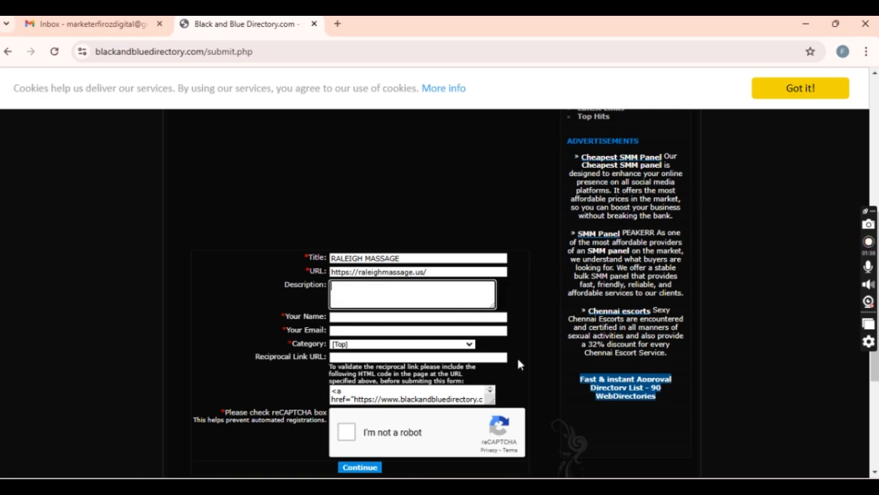
pyautogui.hotkey('alt', 'Tab')
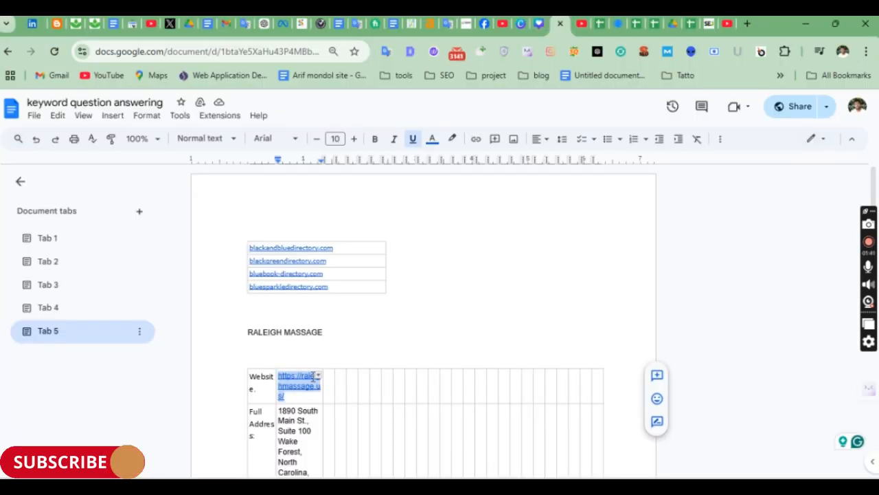
pyautogui.scroll(-3, 312, 377)
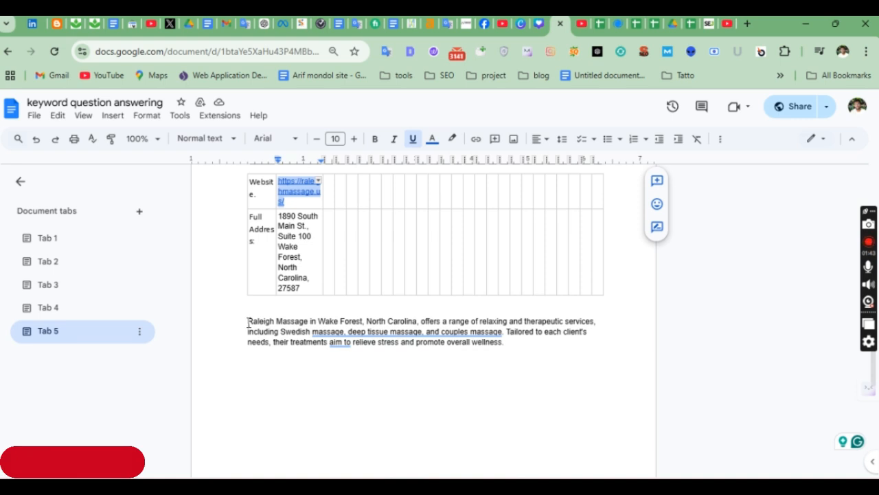
pyautogui.moveTo(249, 322); pyautogui.dragTo(529, 348)
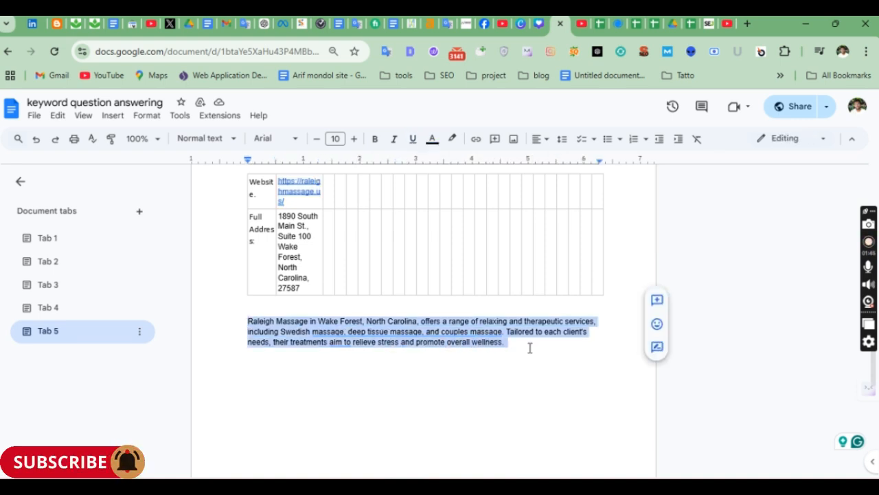
pyautogui.hotkey('ctrl', 'c')
pyautogui.hotkey('alt', 'Tab')
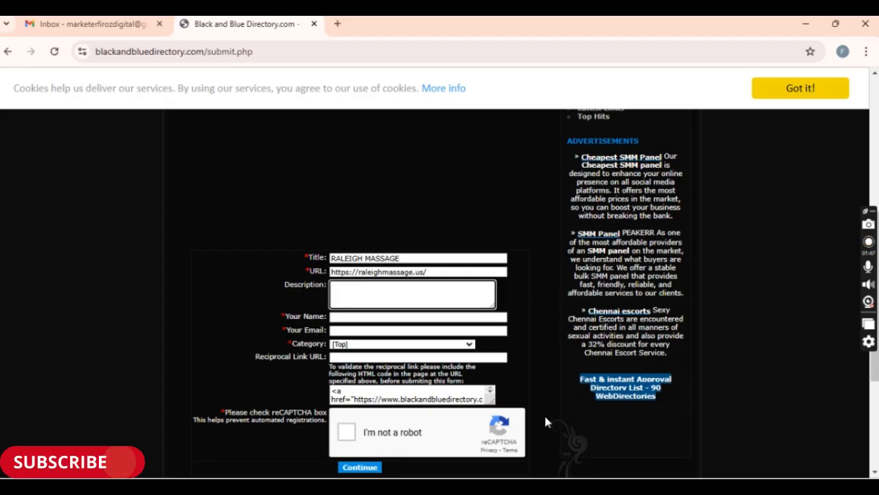
pyautogui.hotkey('ctrl', 'v')
# - Copy the title RALEIGH MASSAGE into the form's Your Name field
pyautogui.click(415, 318)
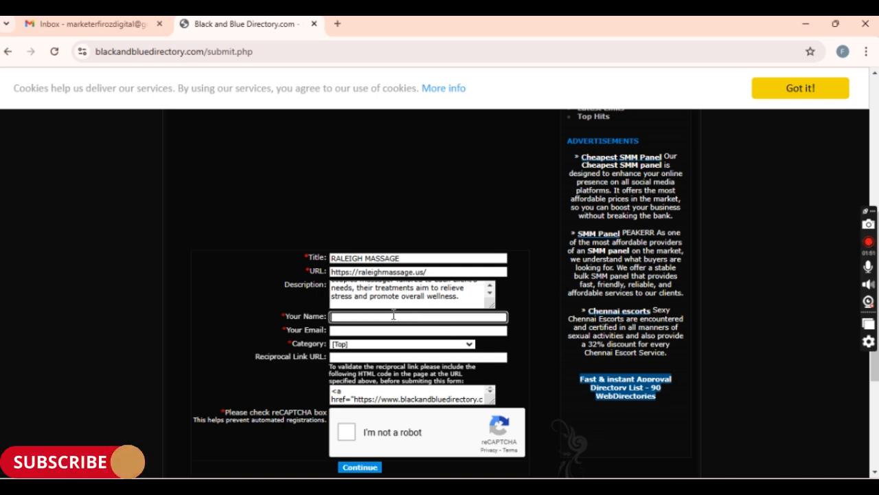
pyautogui.moveTo(413, 256); pyautogui.dragTo(327, 257)
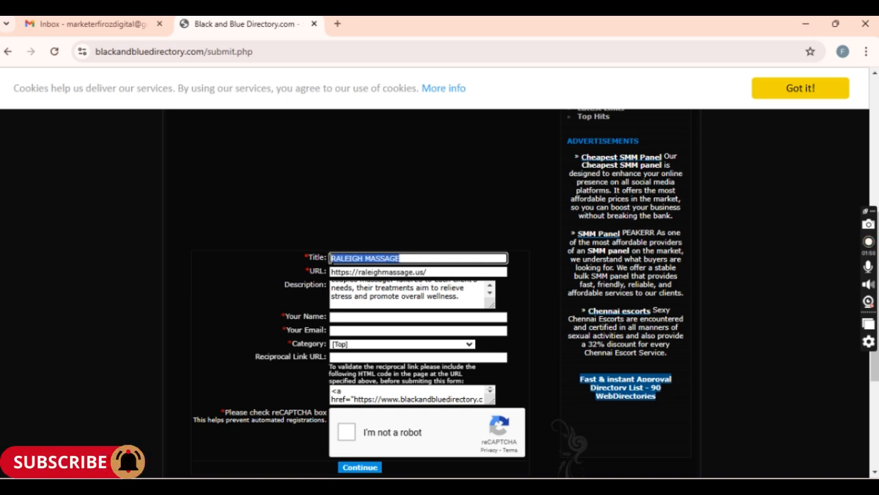
pyautogui.click(366, 318)
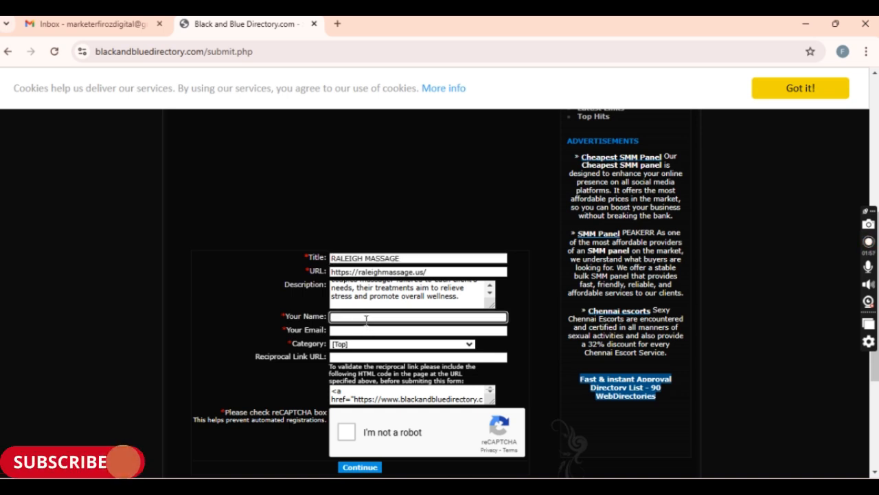
pyautogui.hotkey('ctrl', 'v')
# - Copy the business contact email from the Backlink service spreadsheet's web info sheet into the form's Your Email field
pyautogui.click(364, 331)
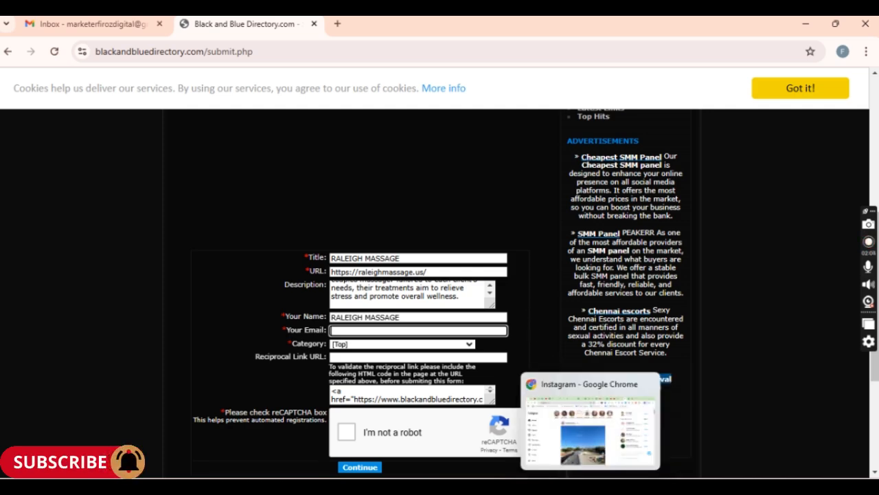
pyautogui.click(649, 419)
pyautogui.scroll(4, 292, 272)
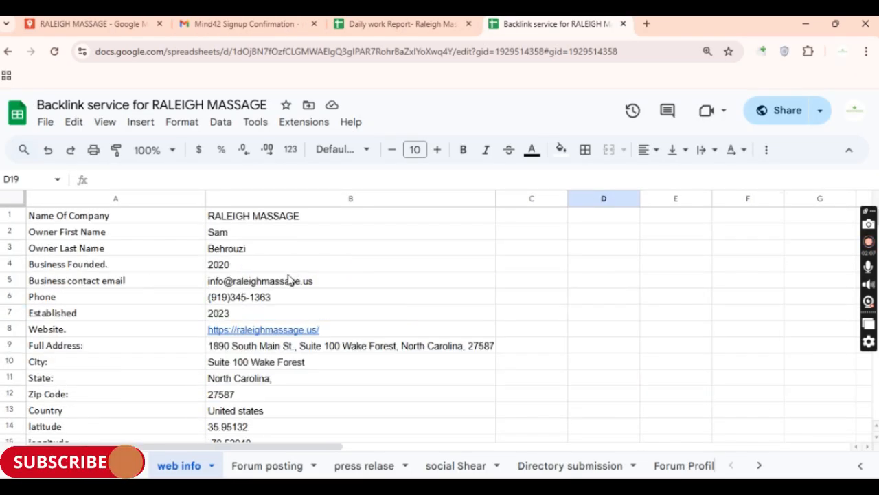
pyautogui.click(286, 283)
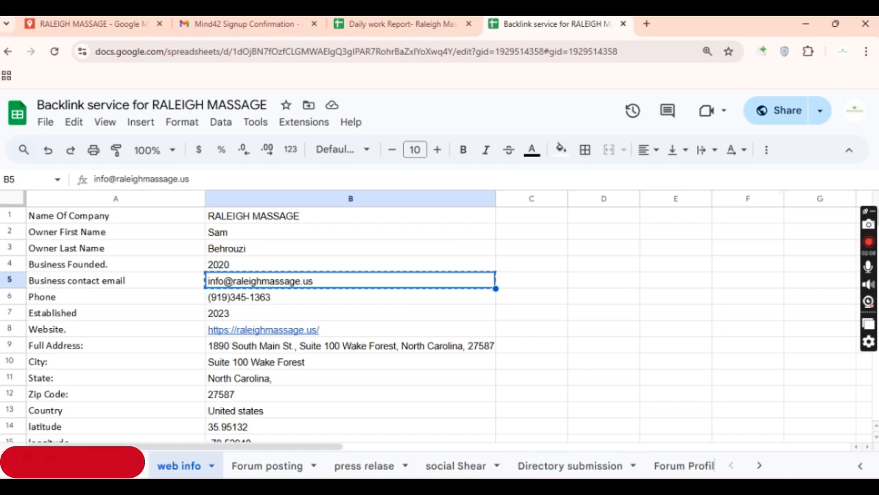
pyautogui.hotkey('alt', 'Tab')
pyautogui.hotkey('ctrl', 'v')
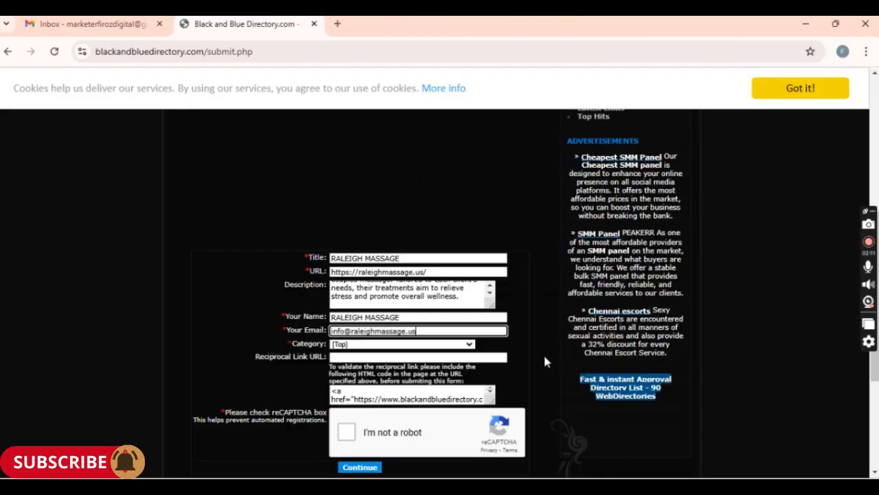
# - Set the form's Category to Others (Health) under the Health section
pyautogui.click(452, 345)
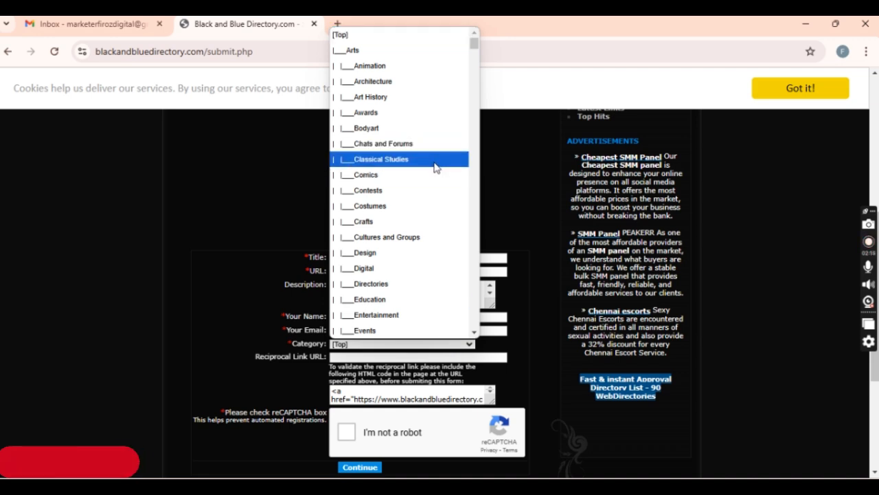
pyautogui.scroll(-5, 429, 221)
pyautogui.scroll(-3, 430, 226)
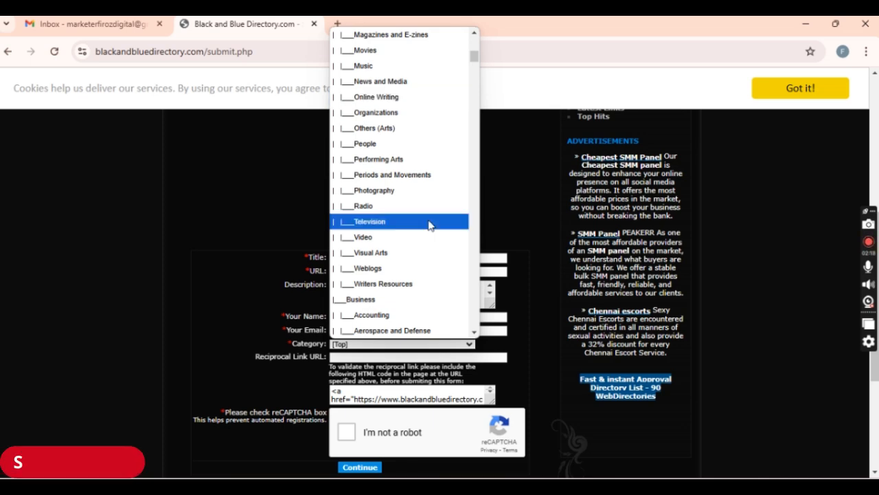
pyautogui.scroll(-3, 428, 225)
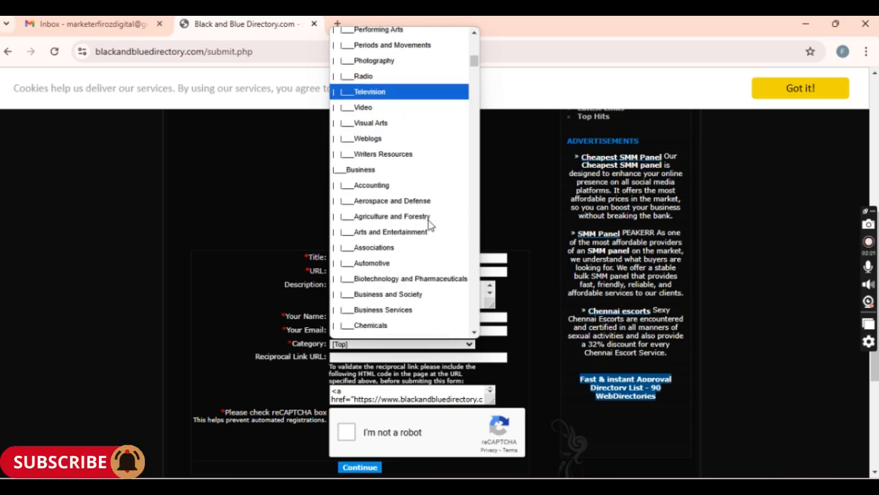
pyautogui.scroll(-12, 430, 225)
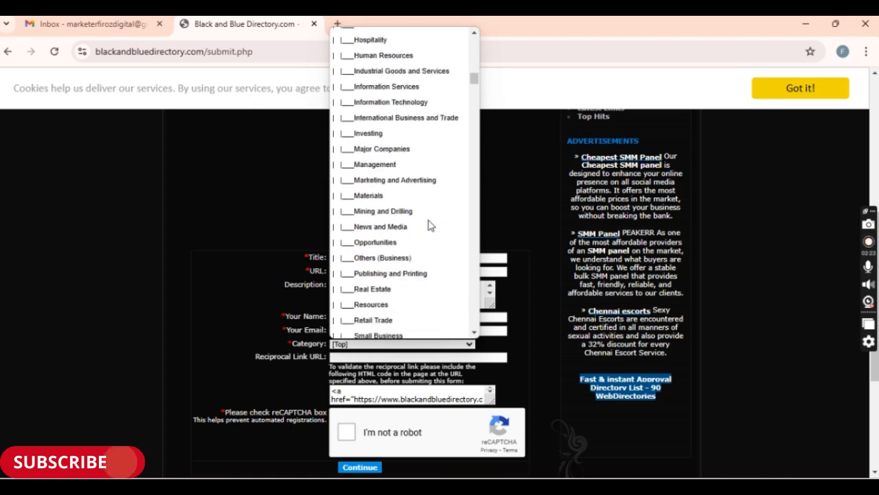
pyautogui.scroll(-3, 430, 225)
pyautogui.scroll(-3, 429, 221)
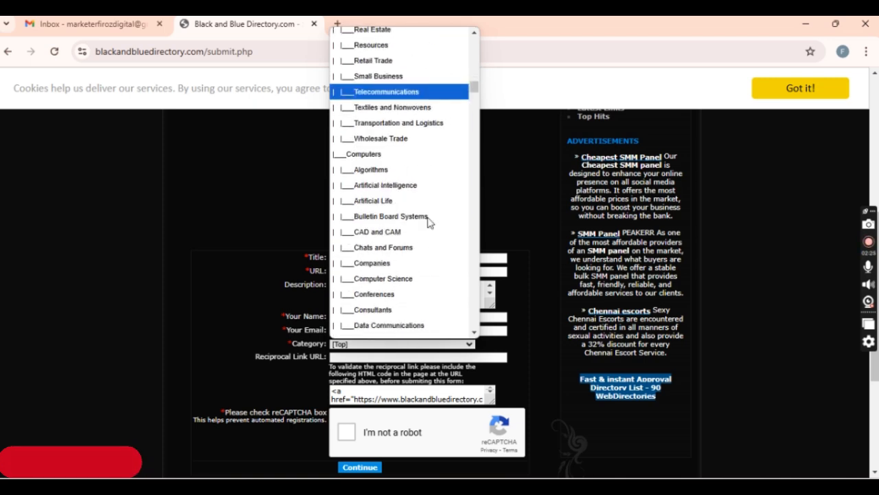
pyautogui.scroll(-12, 428, 221)
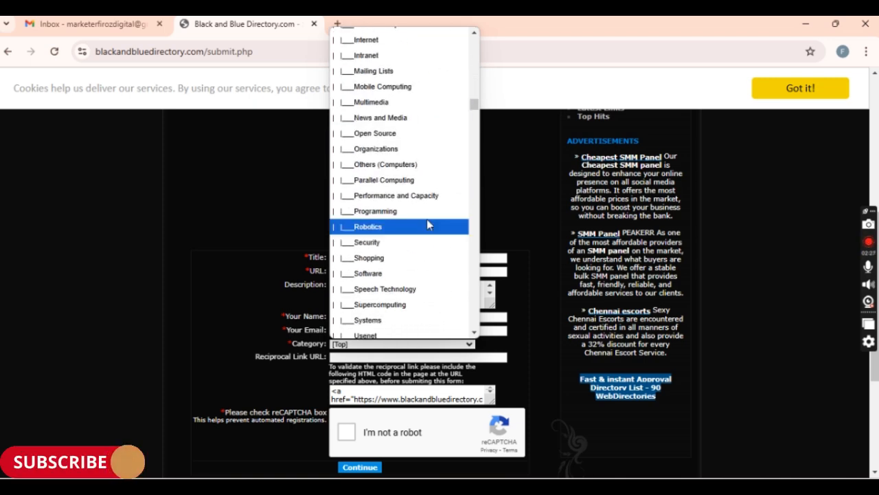
pyautogui.scroll(6, 426, 219)
pyautogui.scroll(-3, 427, 225)
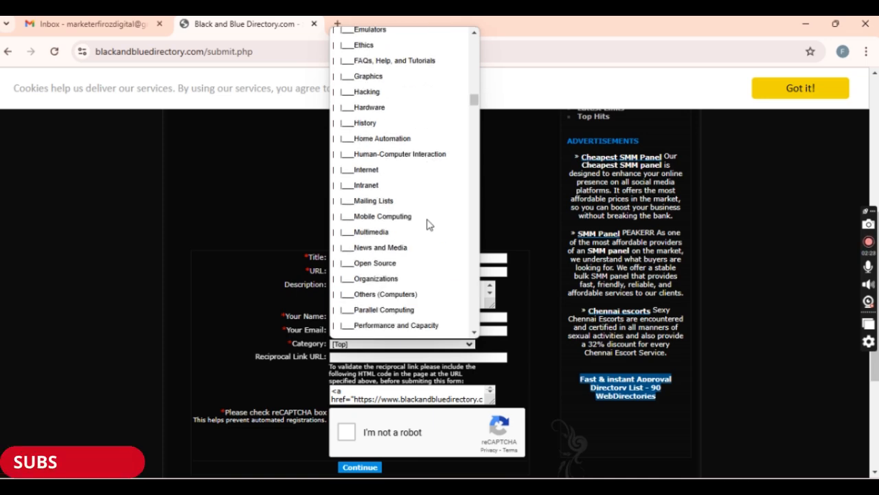
pyautogui.scroll(-8, 427, 224)
pyautogui.scroll(-6, 425, 224)
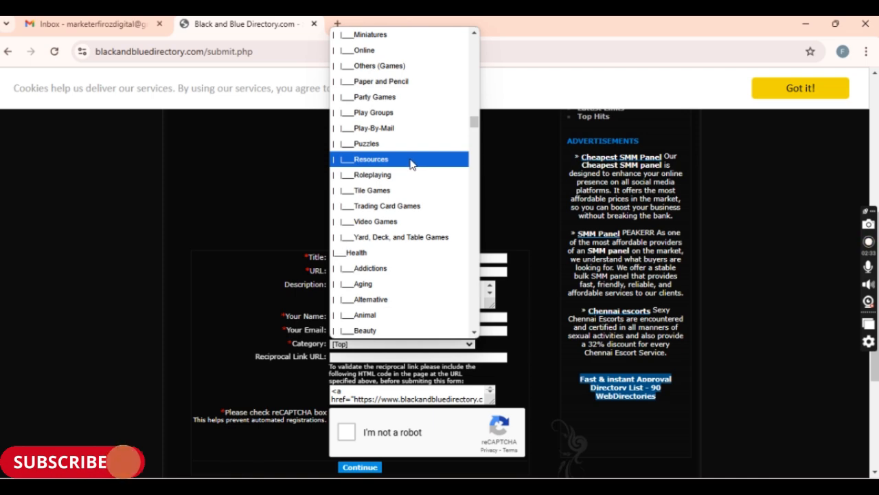
pyautogui.scroll(-6, 404, 155)
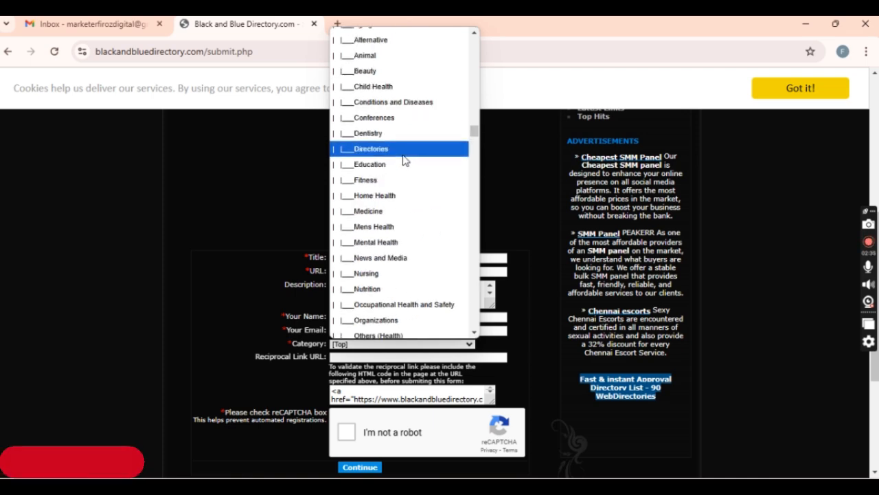
pyautogui.scroll(-3, 404, 159)
pyautogui.scroll(3, 404, 159)
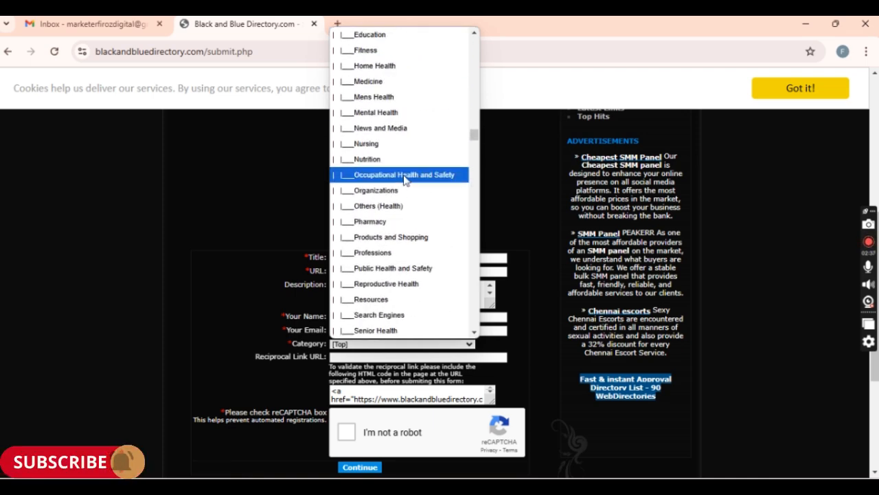
pyautogui.click(405, 206)
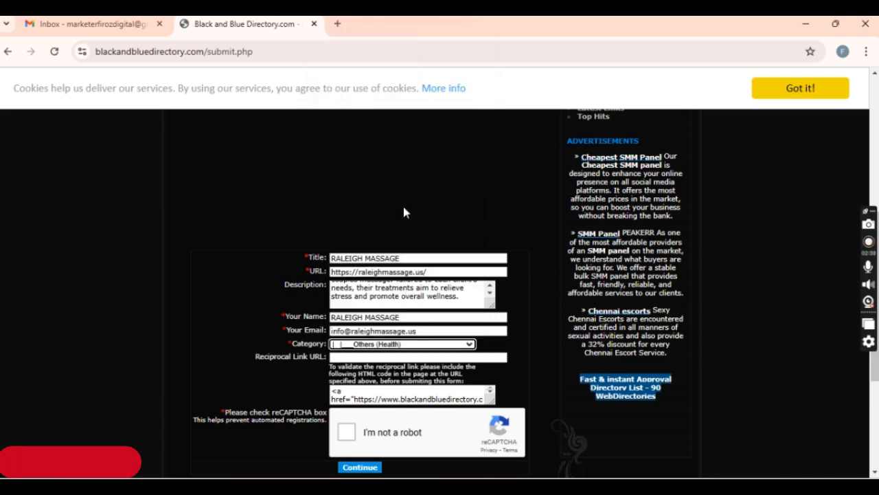
pyautogui.click(397, 356)
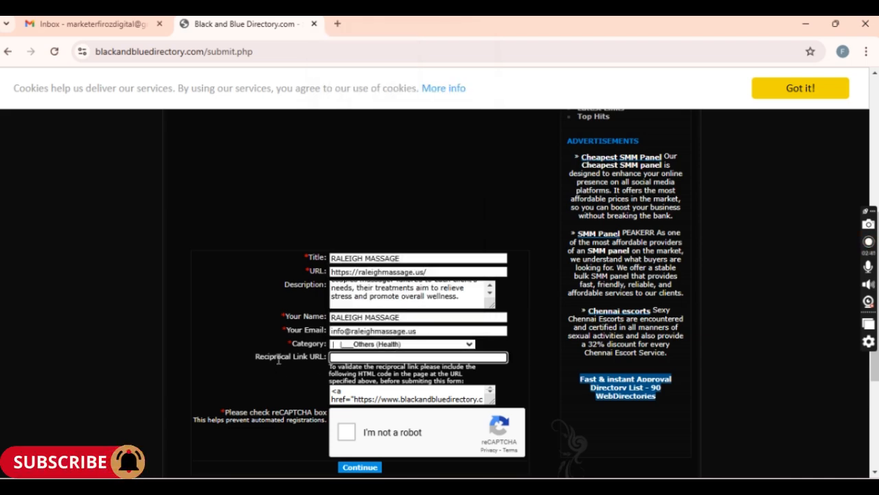
# - Start the reCAPTCHA check and submit all squares containing motorcycles
pyautogui.scroll(-2, 309, 343)
pyautogui.click(347, 303)
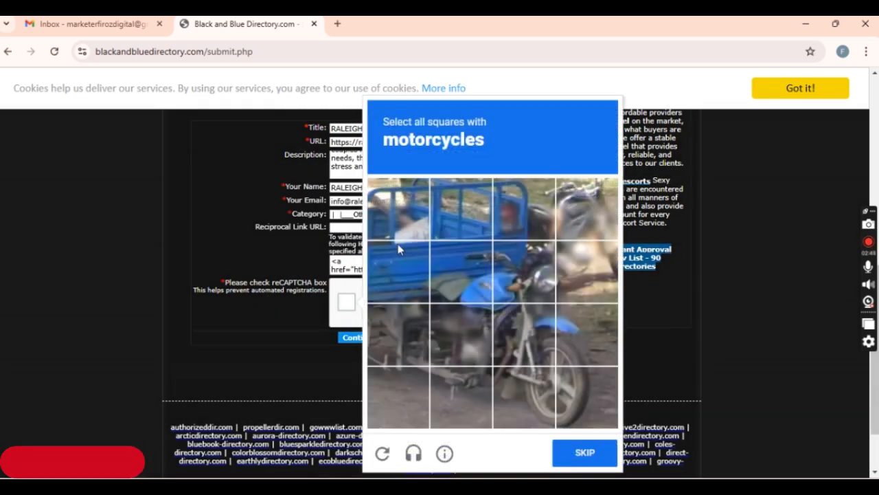
pyautogui.click(469, 284)
pyautogui.click(534, 280)
pyautogui.click(526, 334)
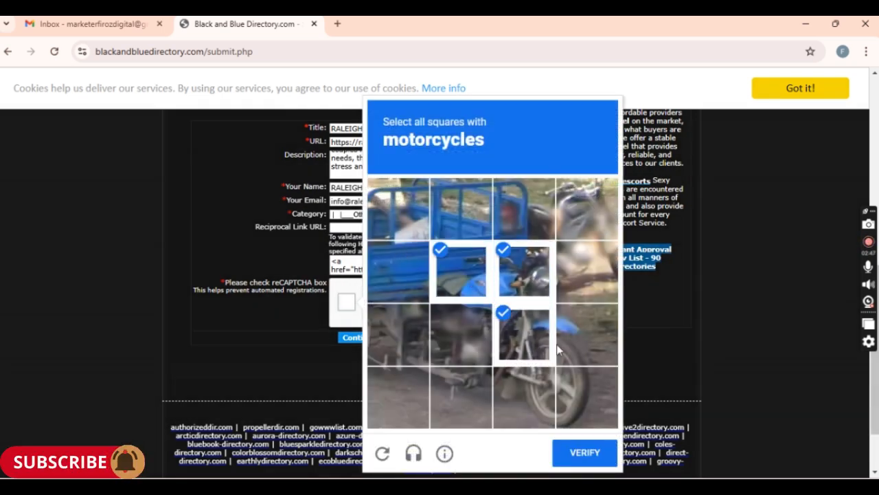
pyautogui.click(584, 335)
pyautogui.click(564, 393)
pyautogui.click(522, 395)
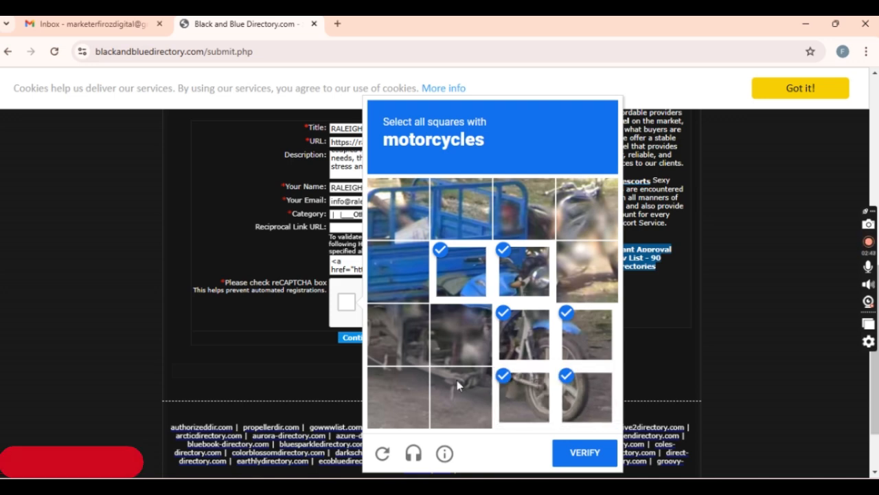
pyautogui.click(573, 453)
# - Select all squares containing buses in the reCAPTCHA challenge and proceed to the following image
pyautogui.click(397, 239)
pyautogui.click(467, 210)
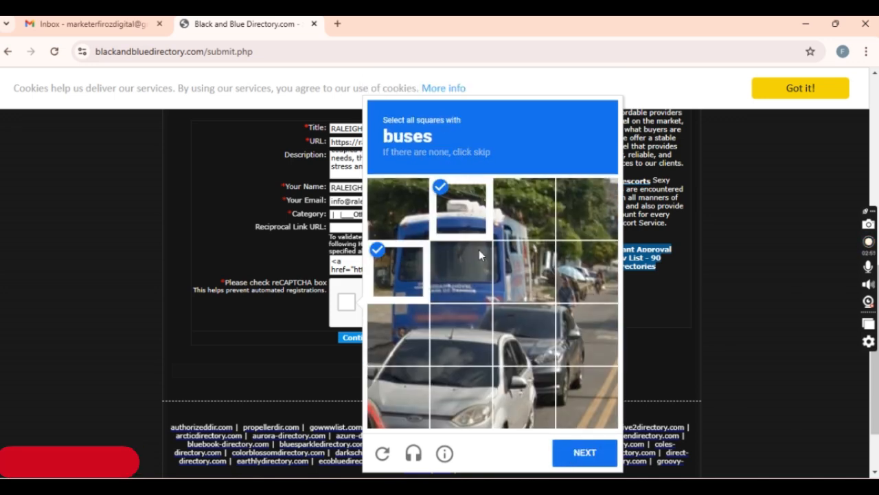
pyautogui.click(479, 250)
pyautogui.click(513, 272)
pyautogui.click(494, 221)
pyautogui.click(405, 230)
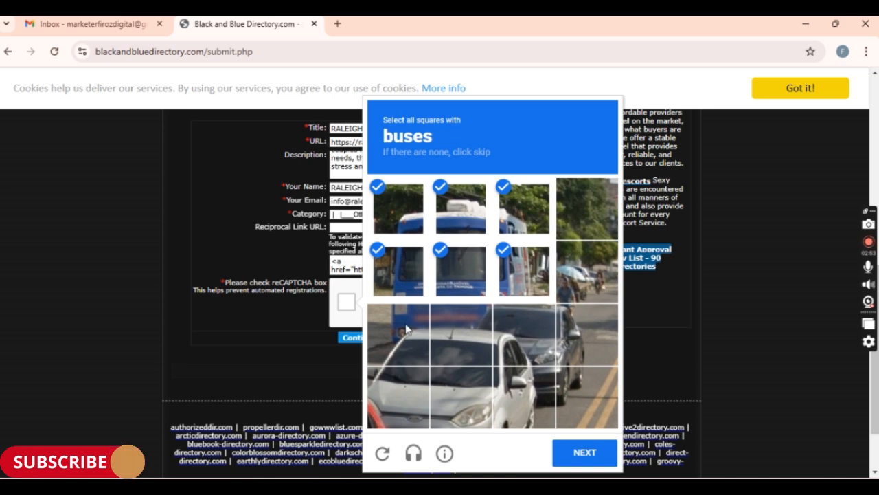
pyautogui.click(570, 454)
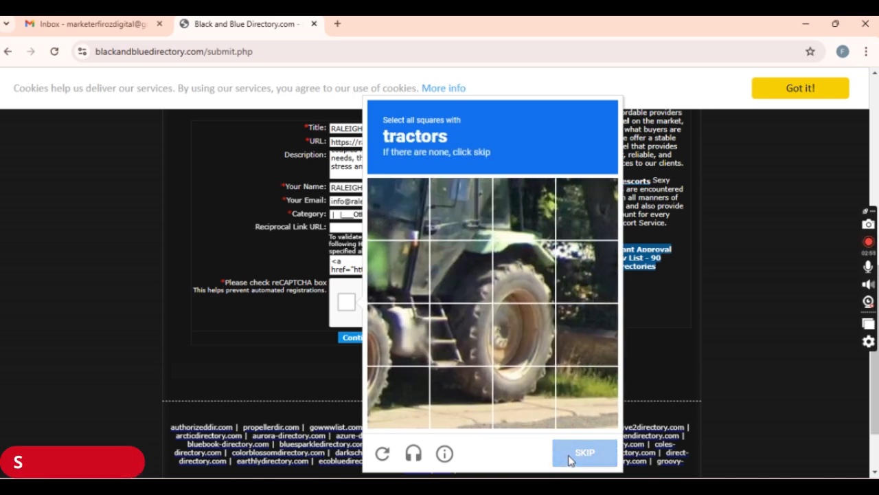
# - Select all squares containing tractors in the reCAPTCHA challenge and verify the selection
pyautogui.click(399, 209)
pyautogui.click(461, 209)
pyautogui.click(523, 209)
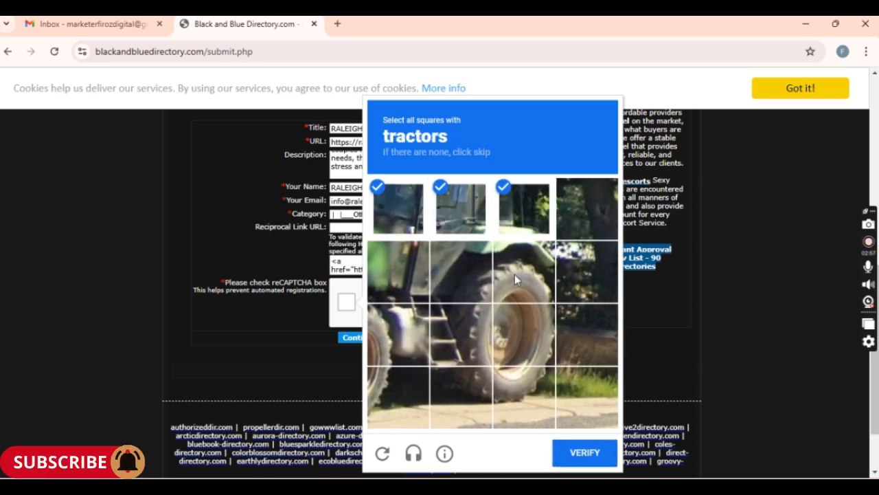
pyautogui.click(523, 272)
pyautogui.click(460, 272)
pyautogui.click(398, 272)
pyautogui.click(388, 334)
pyautogui.click(460, 335)
pyautogui.click(522, 335)
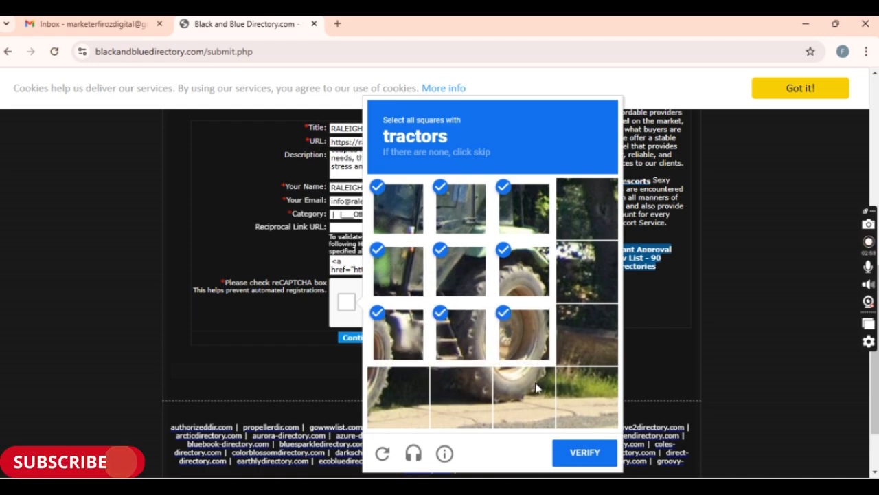
pyautogui.click(529, 391)
pyautogui.click(460, 394)
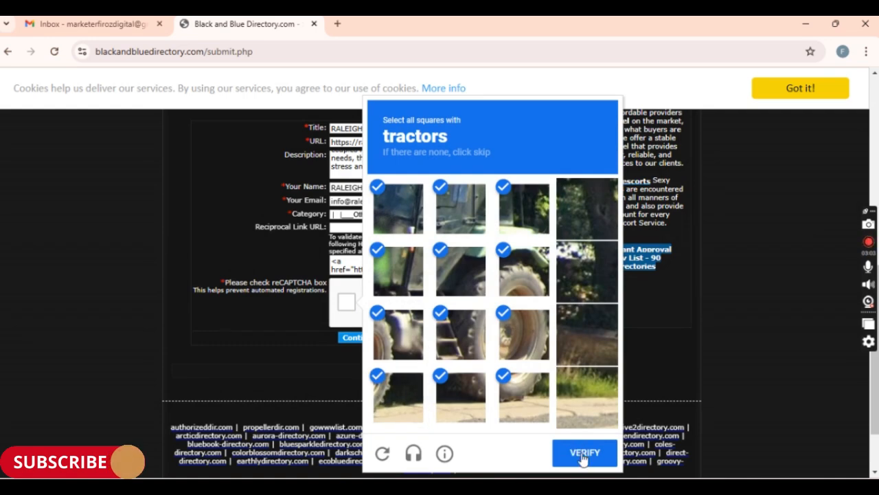
pyautogui.click(585, 452)
# - Submit the completed link form and check the submission status above the blank form
pyautogui.click(358, 337)
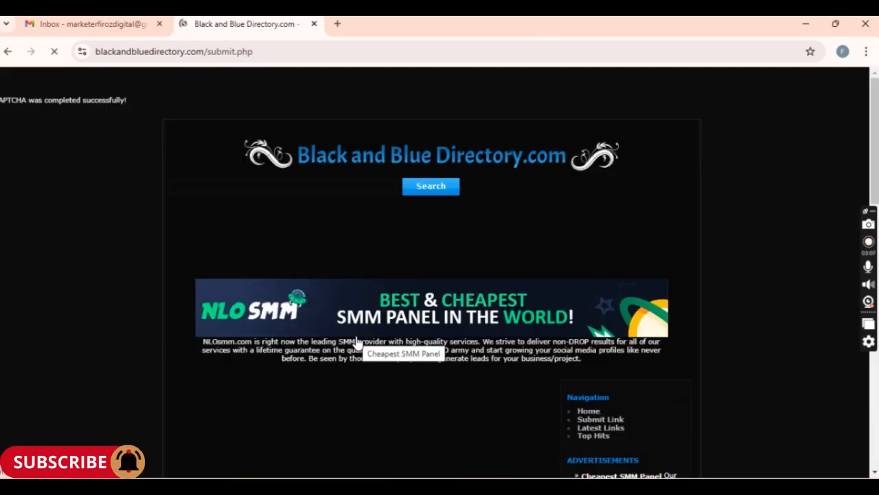
pyautogui.scroll(-2, 559, 320)
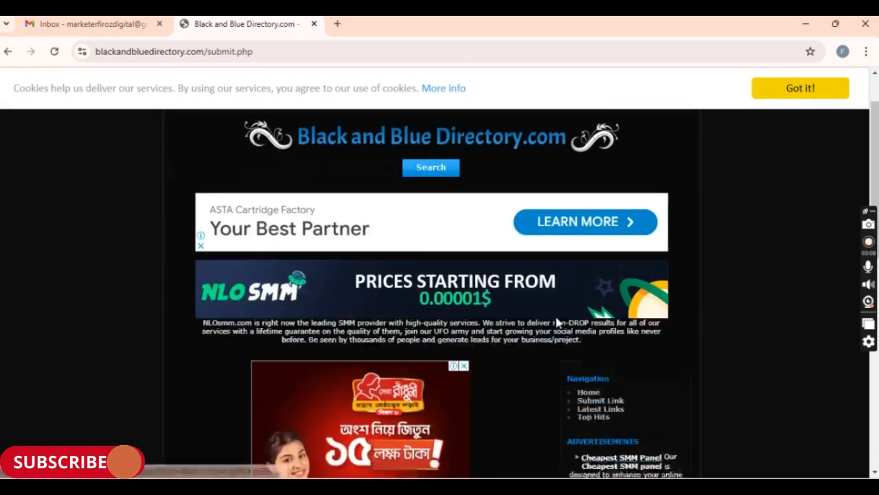
pyautogui.scroll(-5, 556, 339)
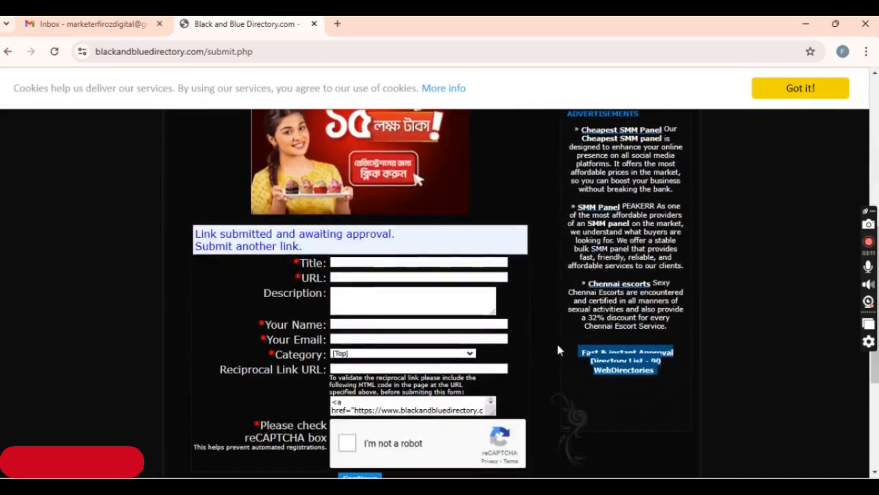
pyautogui.scroll(4, 556, 341)
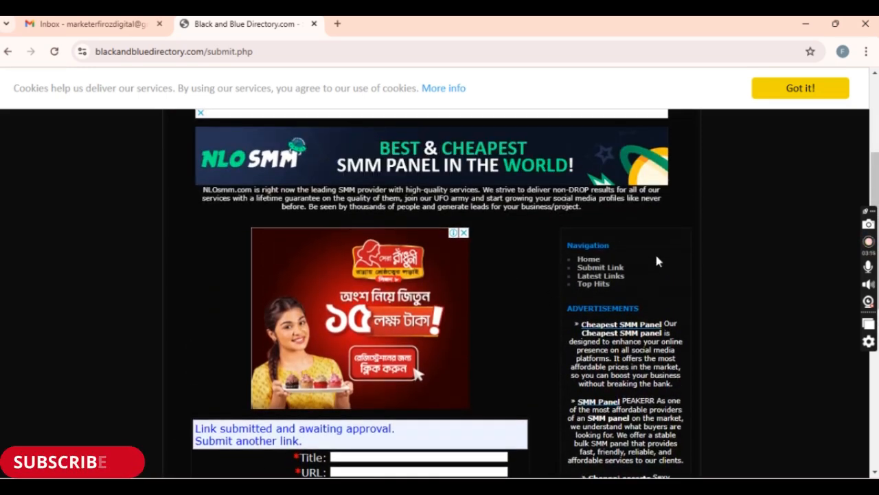
# - Open the directory's Latest Links page and test the RALEIGH MASSAGE listing's link, closing the tab it opens
pyautogui.click(598, 284)
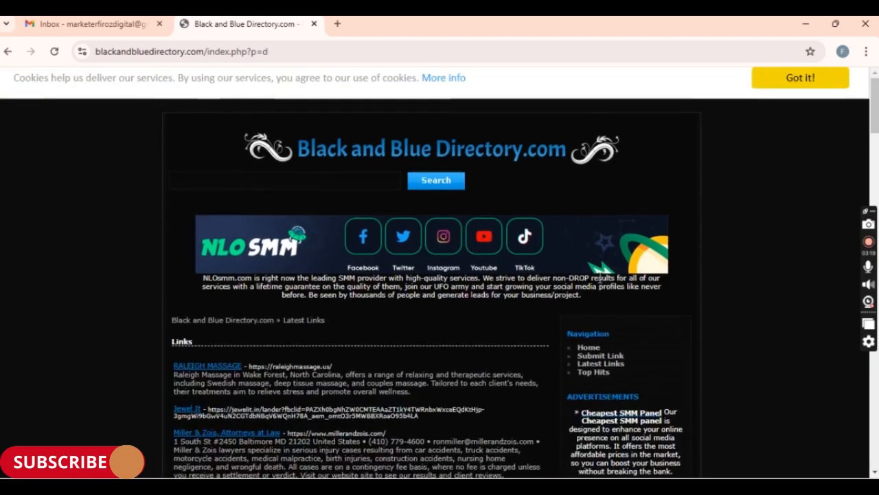
pyautogui.scroll(-2, 285, 296)
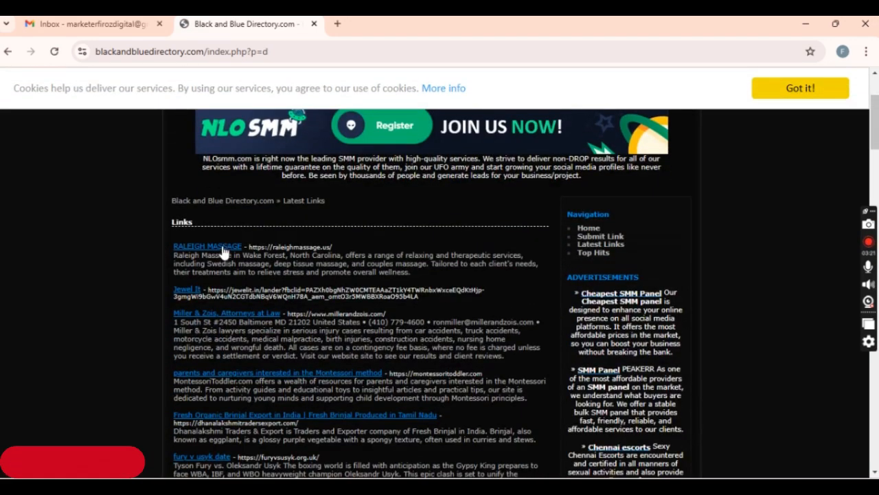
pyautogui.scroll(1, 223, 251)
pyautogui.scroll(-3, 228, 234)
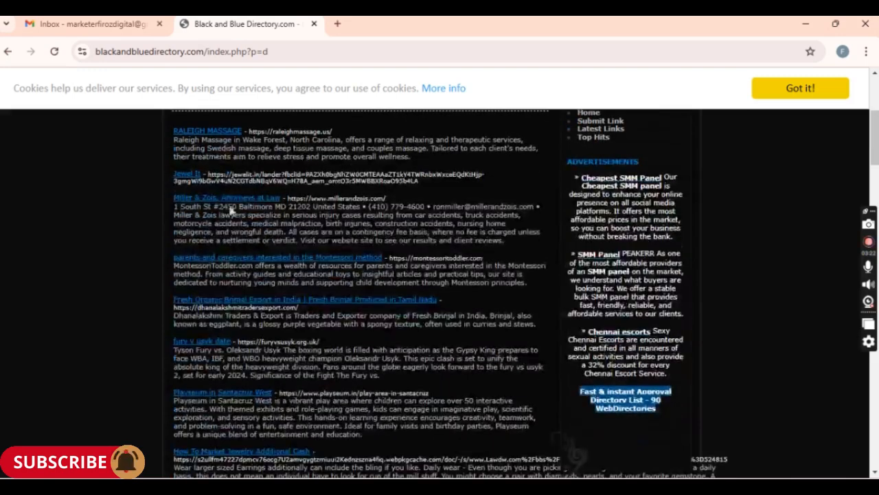
pyautogui.click(207, 131)
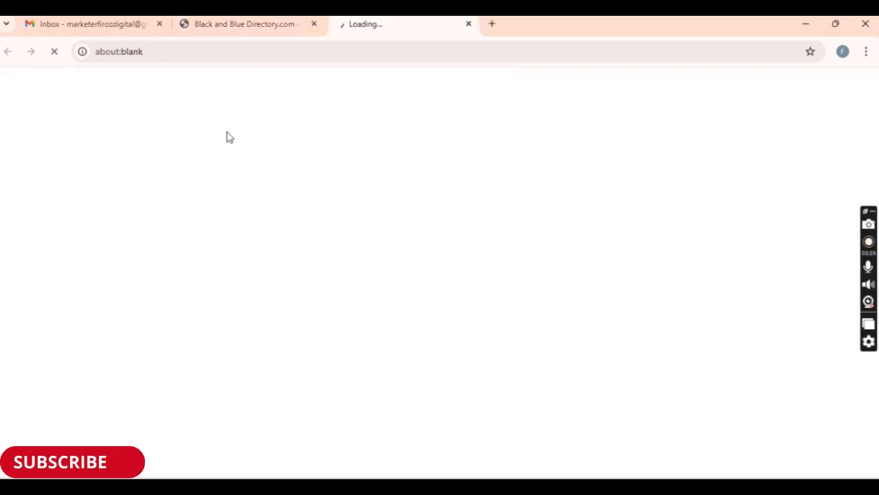
pyautogui.click(468, 23)
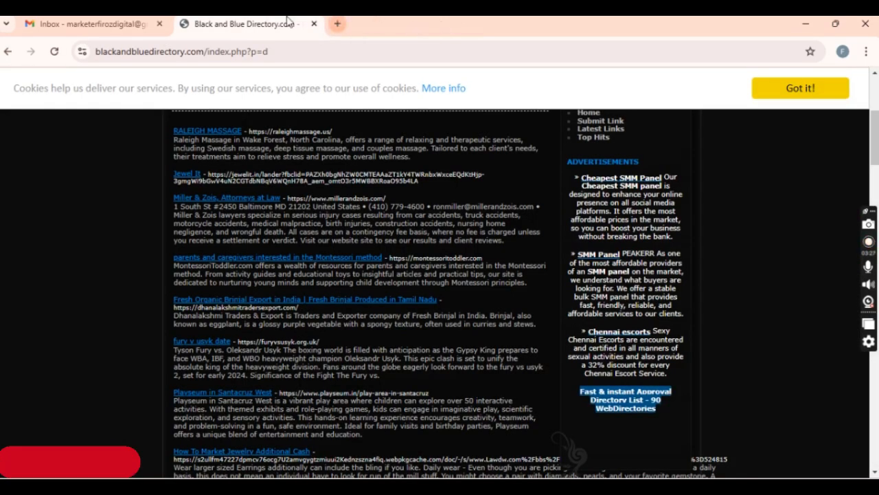
# - Copy the Latest Links page address and load blackandbluedirectory.com/index.php?p=d in a new Incognito window
pyautogui.scroll(3, 275, 185)
pyautogui.click(283, 53)
pyautogui.hotkey('ctrl', 'c')
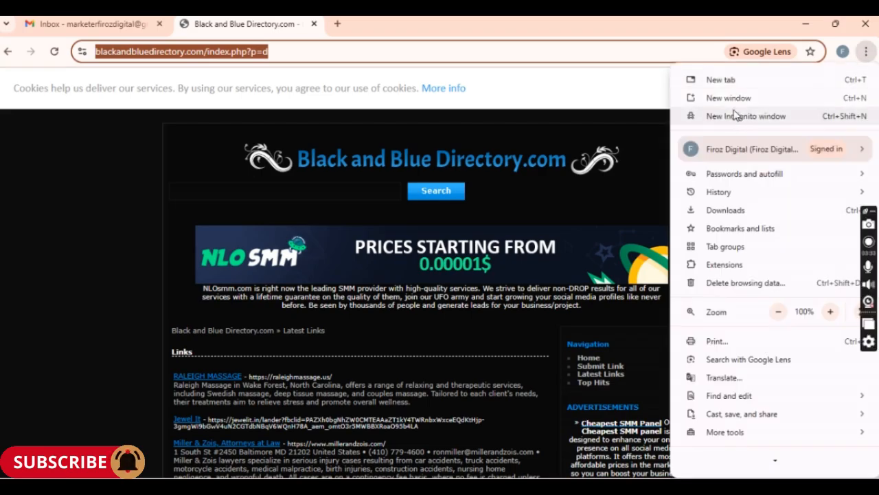
pyautogui.click(738, 116)
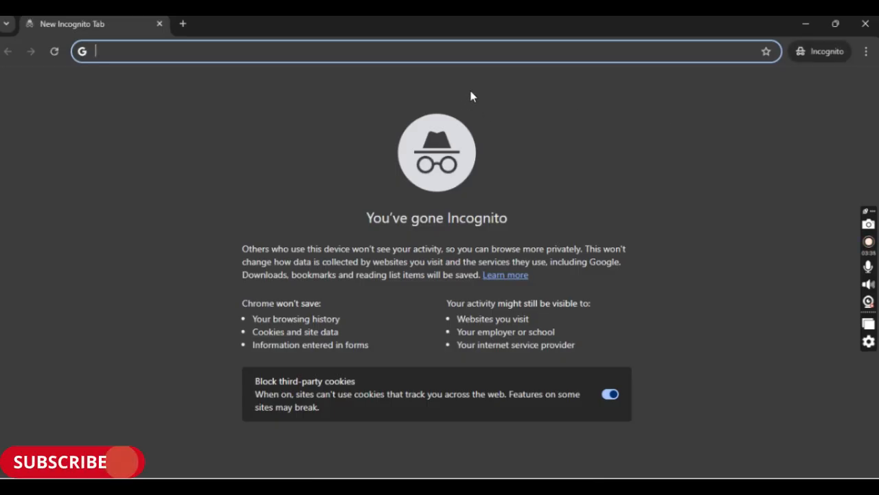
pyautogui.hotkey('ctrl', 'v')
pyautogui.press('Return')
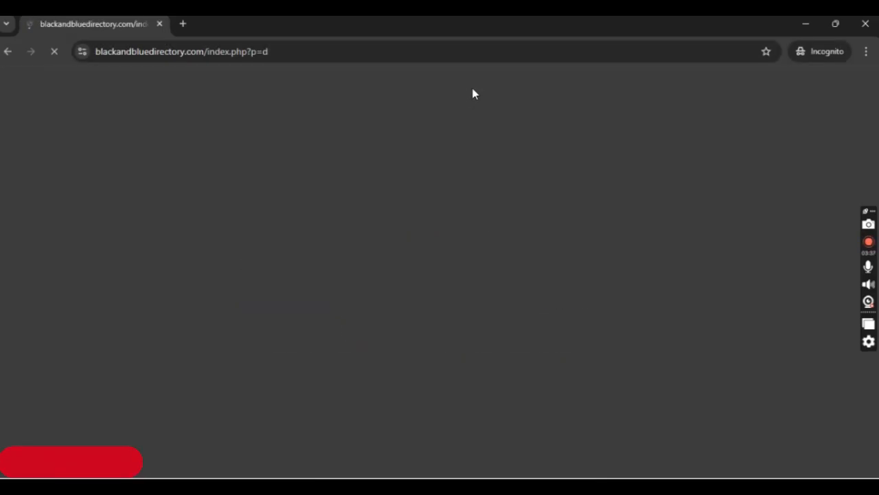
# - Examine the RALEIGH MASSAGE entry on the Latest Links page in the Incognito window, and close that window
pyautogui.scroll(-1, 220, 313)
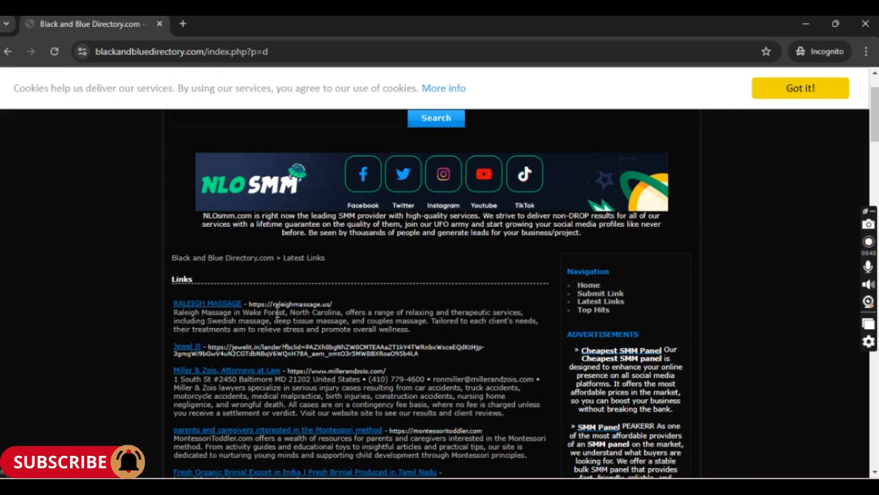
pyautogui.scroll(1, 391, 310)
pyautogui.scroll(-1, 392, 314)
pyautogui.scroll(1, 397, 319)
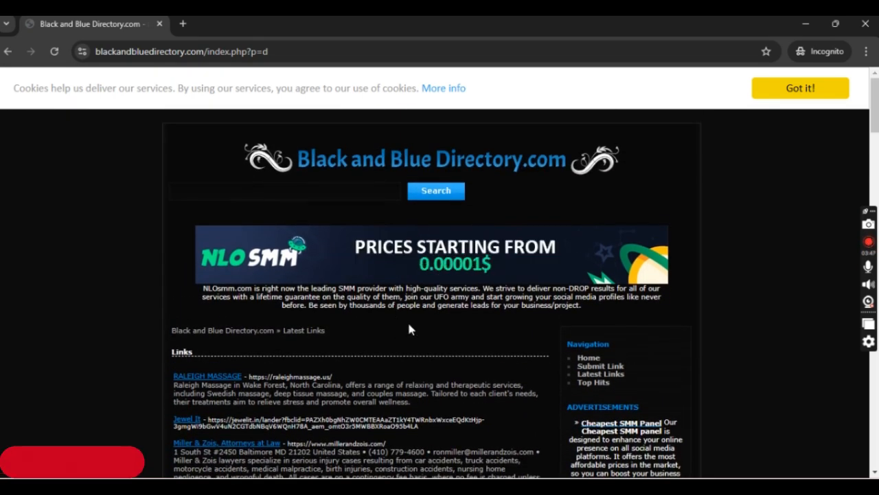
pyautogui.scroll(-2, 405, 324)
pyautogui.scroll(2, 481, 314)
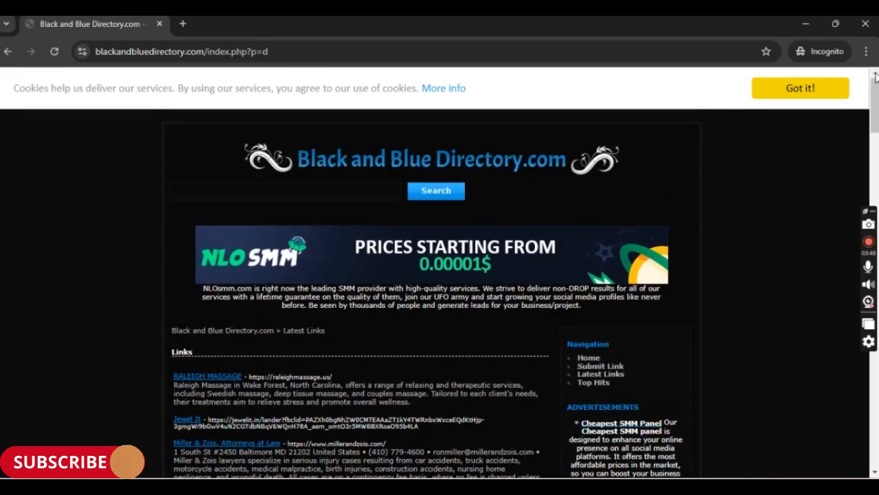
pyautogui.click(864, 28)
pyautogui.click(75, 204)
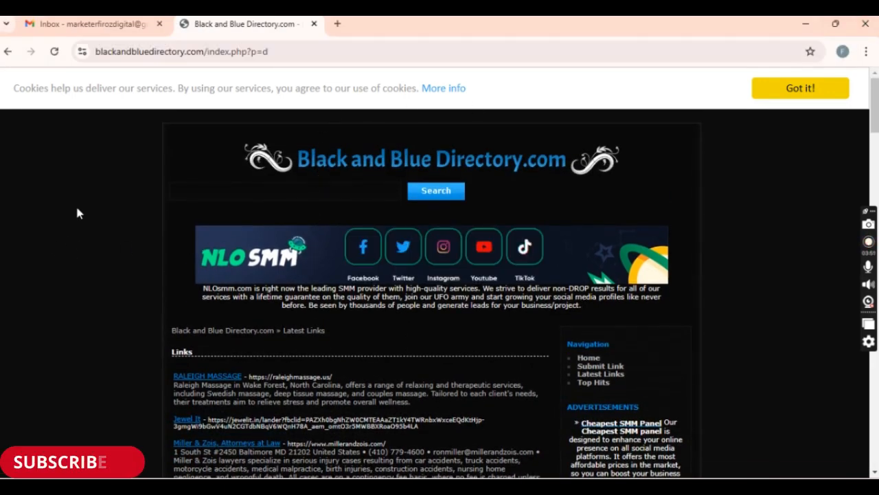
pyautogui.scroll(-5, 242, 351)
pyautogui.scroll(5, 242, 351)
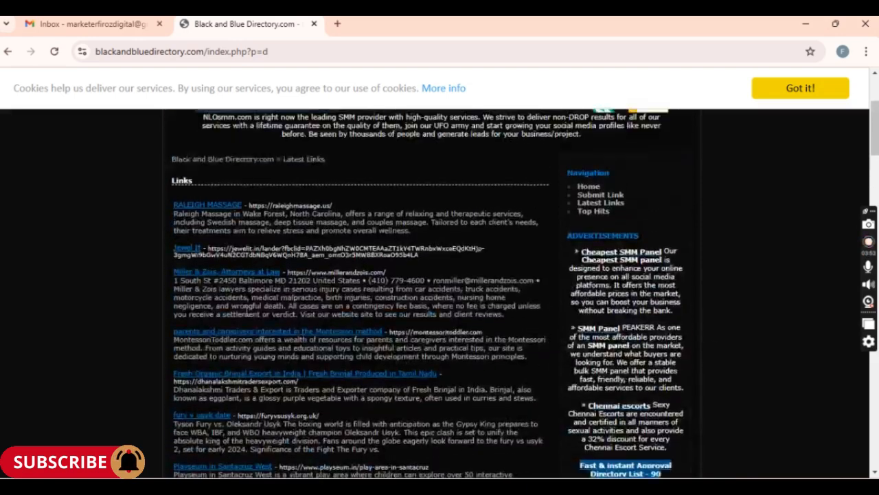